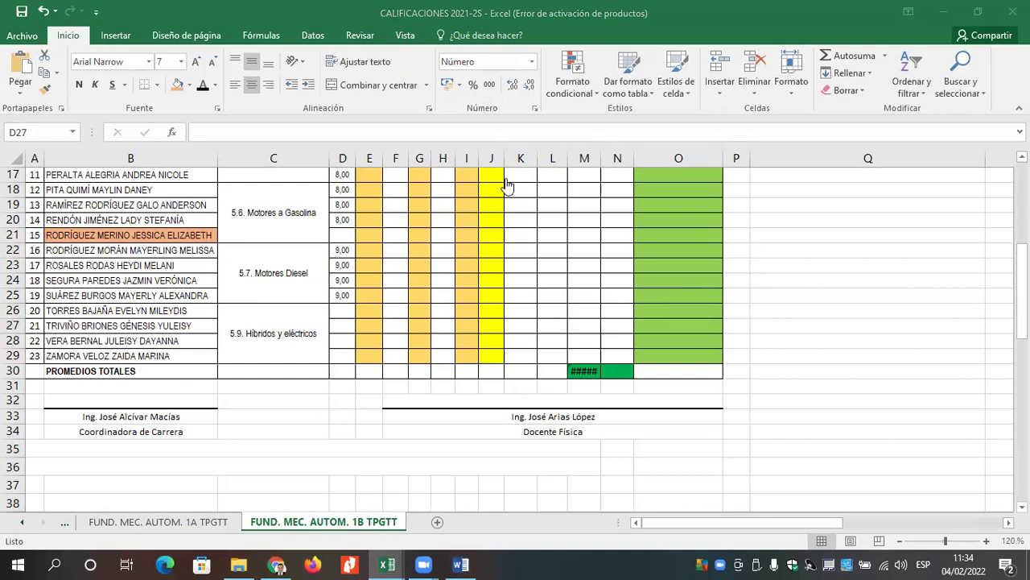
- Switch to the Word document CONTENIDO FUNDAMENTOS DE MECÁNICA AUTOMOTRIZ, paste the copied YouTube links on its last page, and save it
left_click_drag(507, 185, 947, 6)
key("alt+Tab")
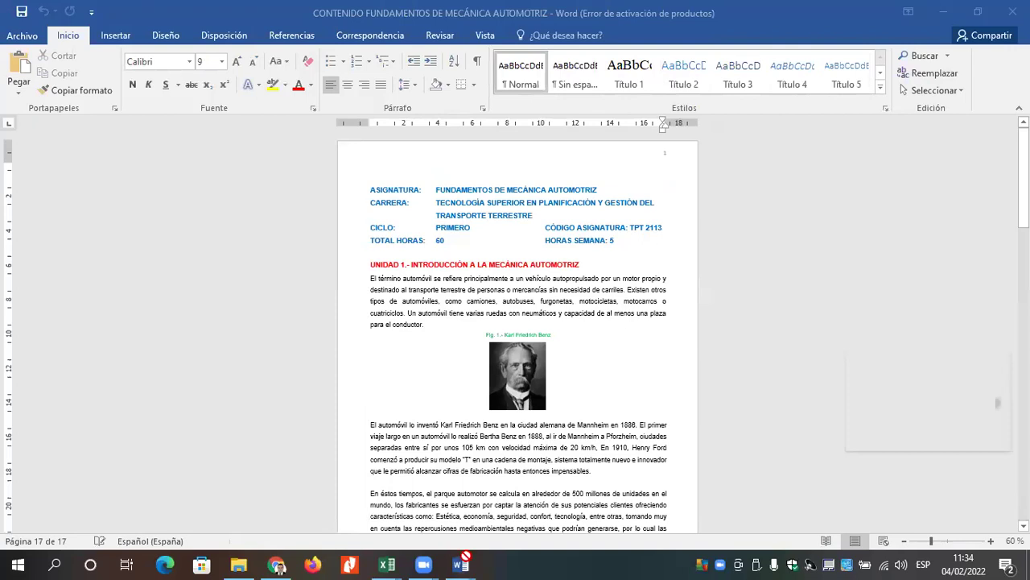
left_click_drag(465, 555, 664, 167)
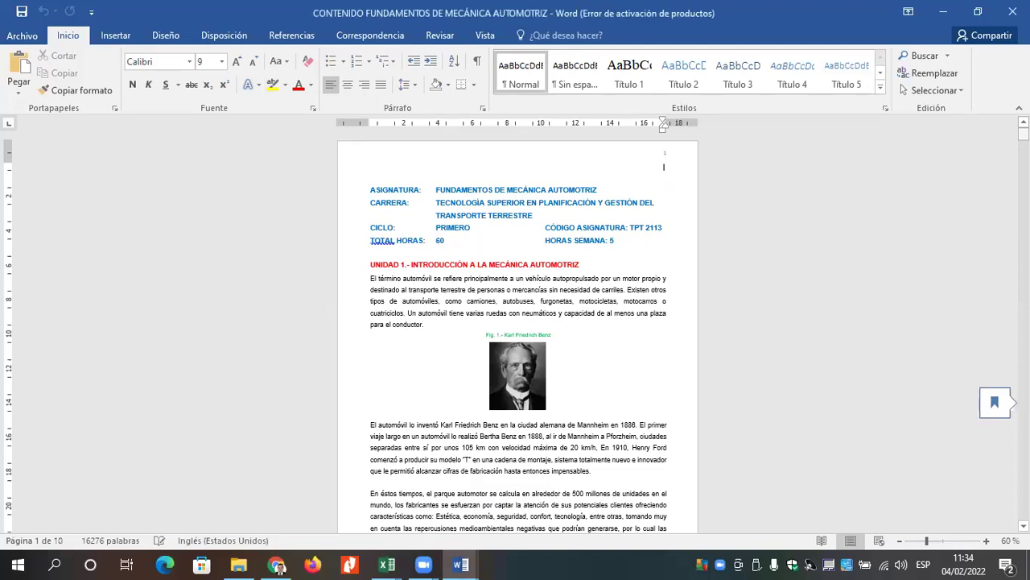
scroll(664, 166, "down", 20)
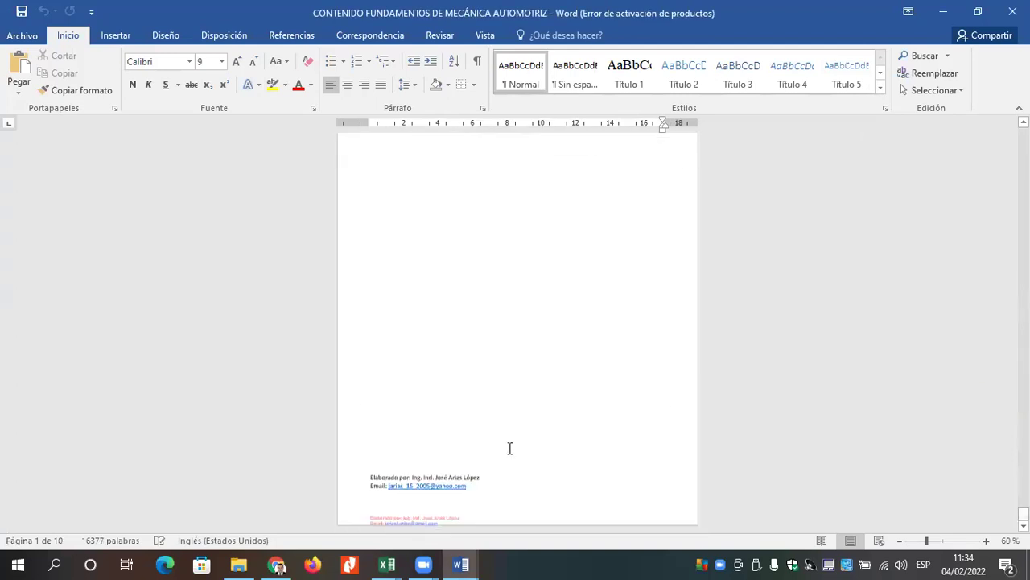
scroll(509, 448, "down", 15)
left_click(472, 282)
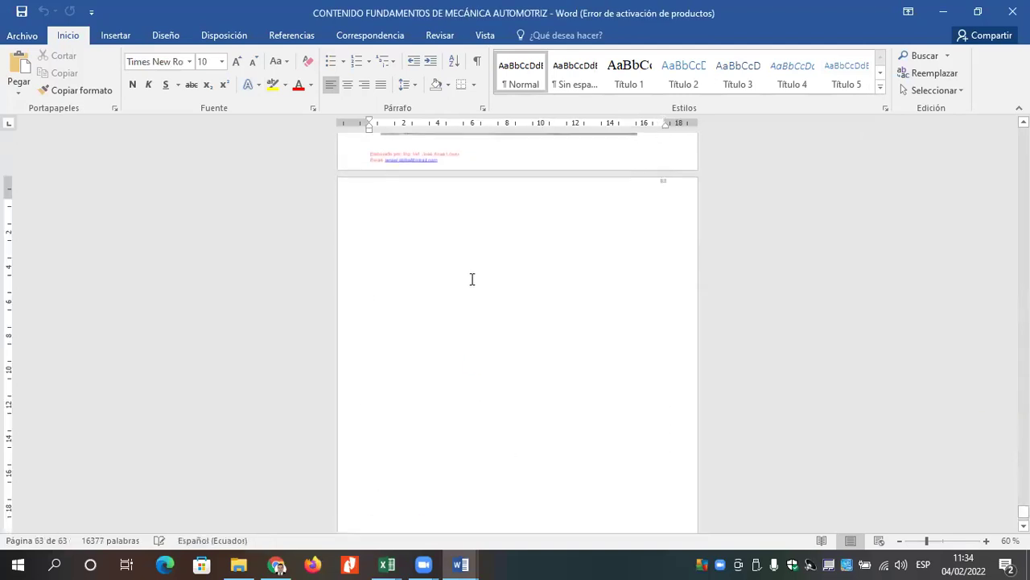
key("ctrl+v")
key("ctrl+s")
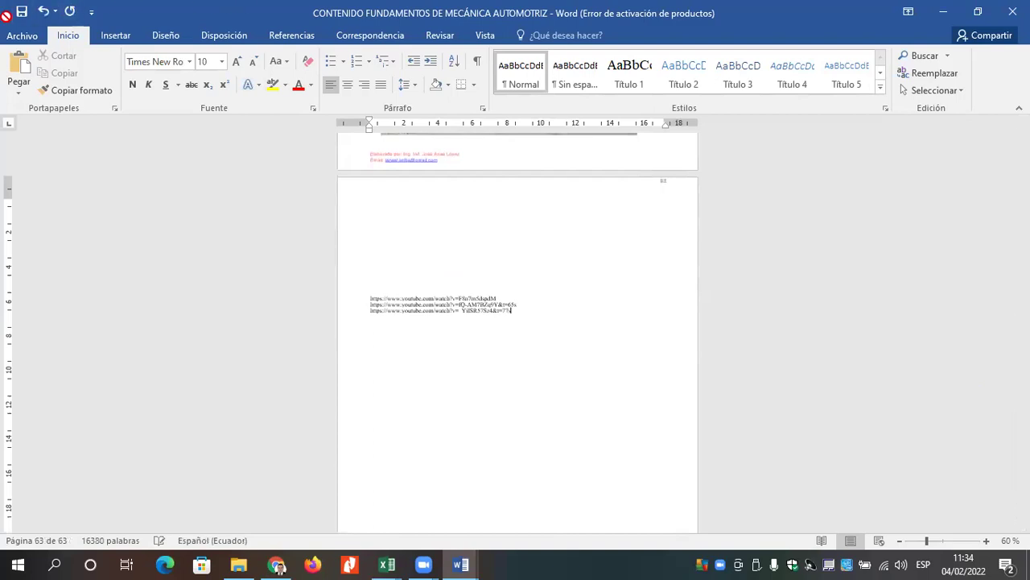
left_click(942, 12)
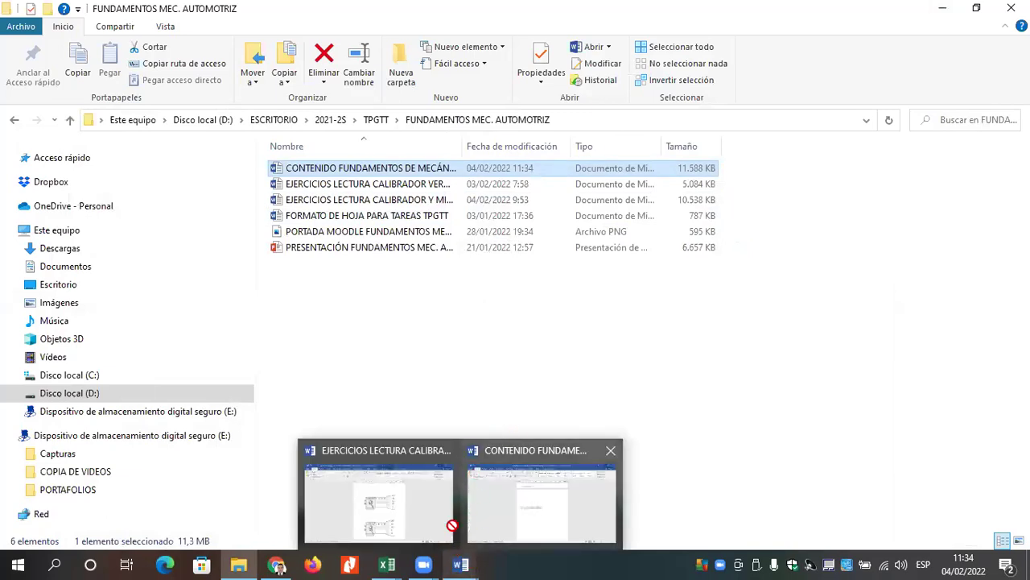
- Return to the CALIFICACIONES 2021-2S workbook in Excel and set the sheet zoom to 100 %
mouse_move(417, 559)
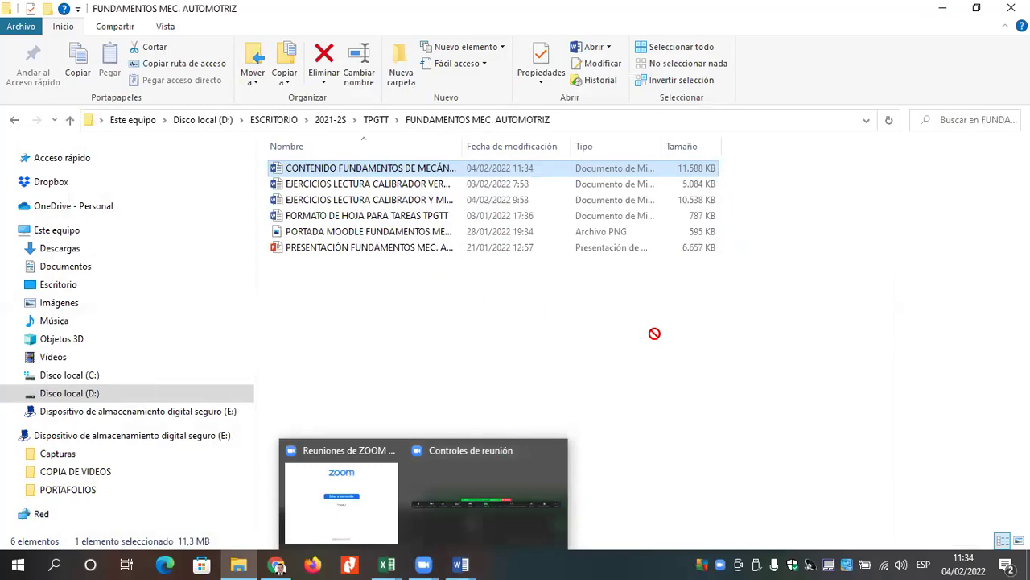
left_click_drag(654, 333, 448, 25)
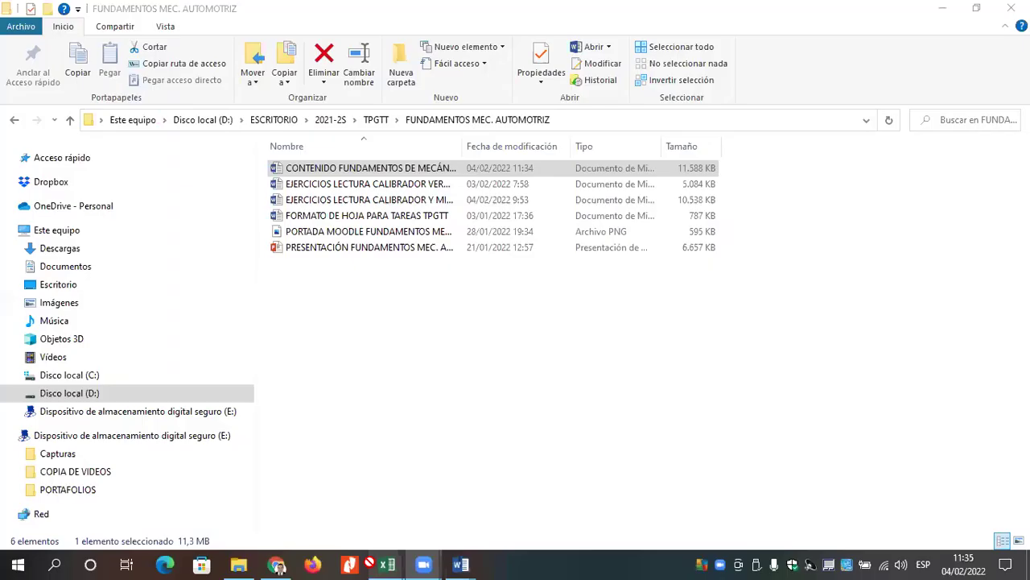
left_click_drag(371, 561, 675, 310)
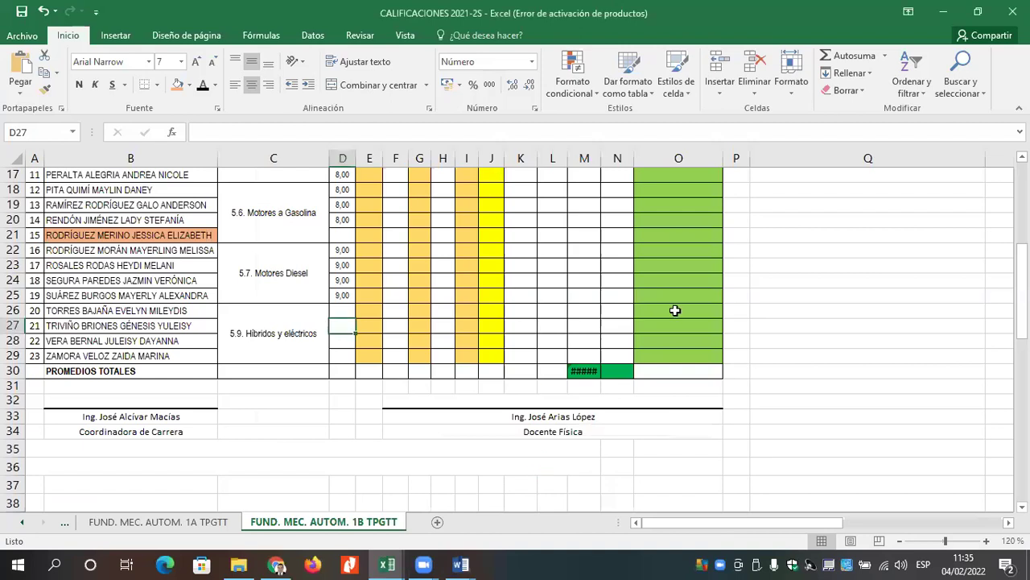
scroll(674, 309, "up", 5)
scroll(856, 345, "down", 3)
left_click_drag(855, 342, 905, 540)
scroll(855, 346, "up", 3)
left_click(900, 540)
left_click(900, 540)
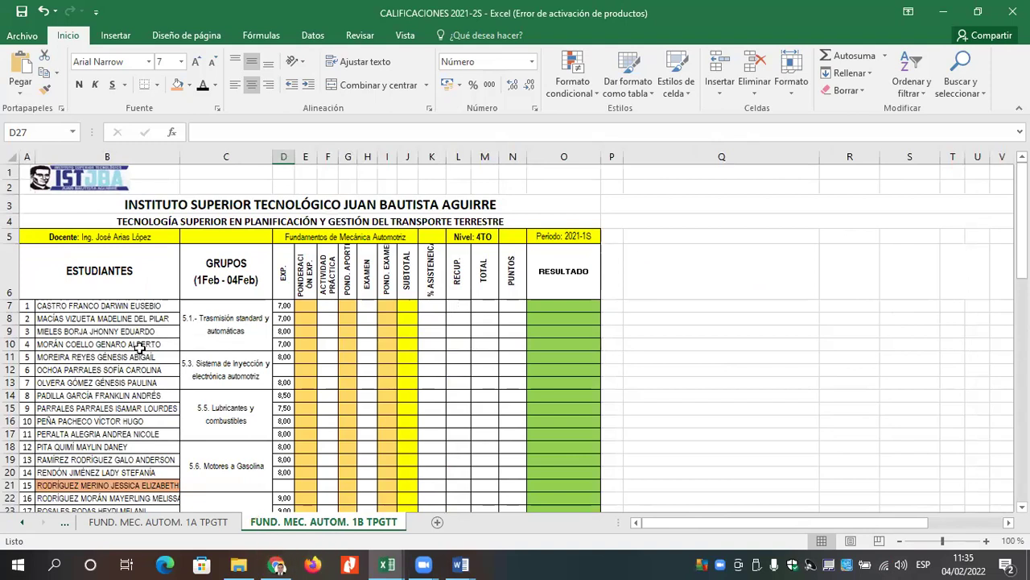
- Fill the student-name cells B14, B18 and B20 with the blue theme colour
left_click(141, 398)
left_click(190, 84)
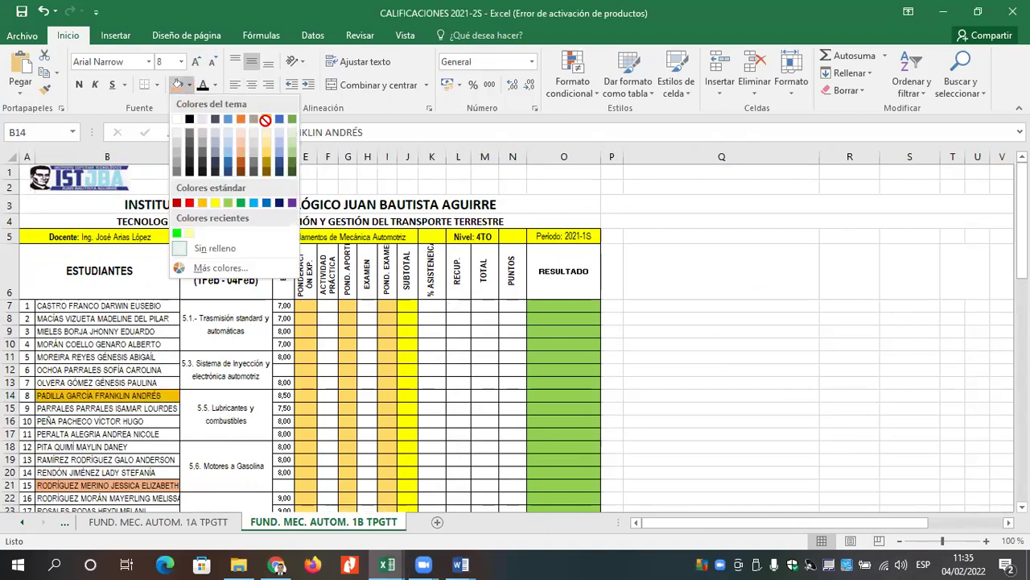
left_click(279, 120)
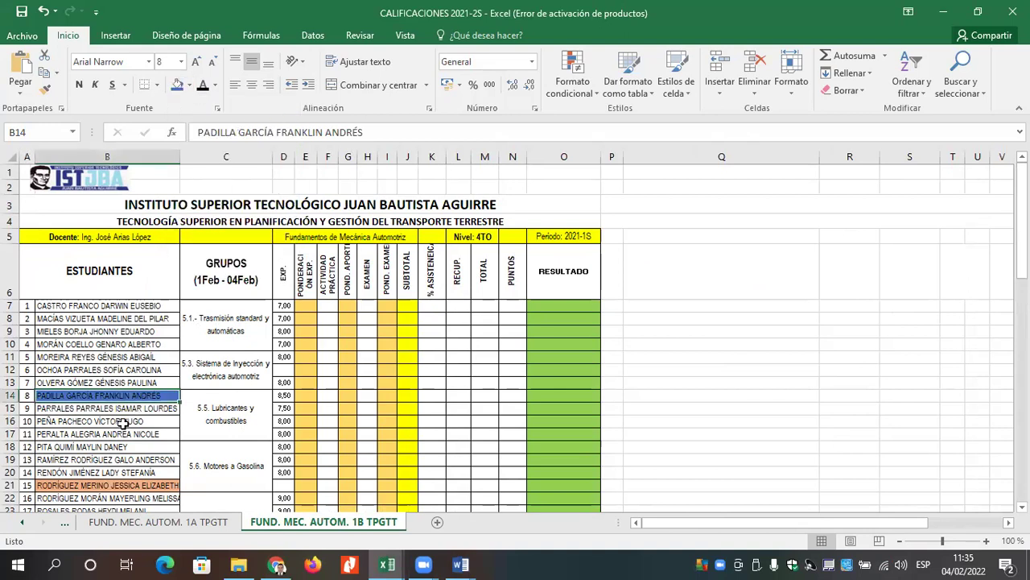
left_click(126, 446)
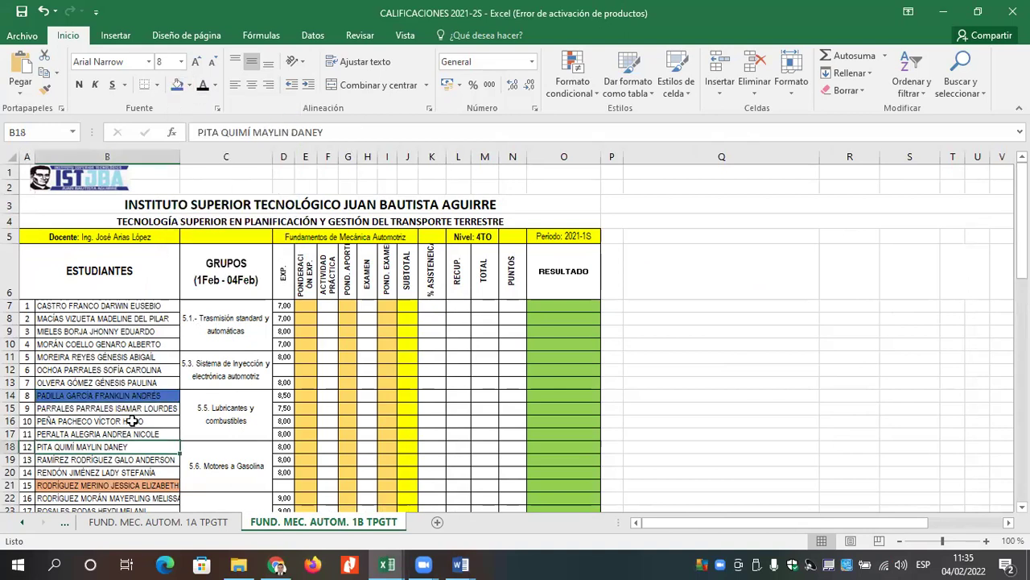
left_click(177, 85)
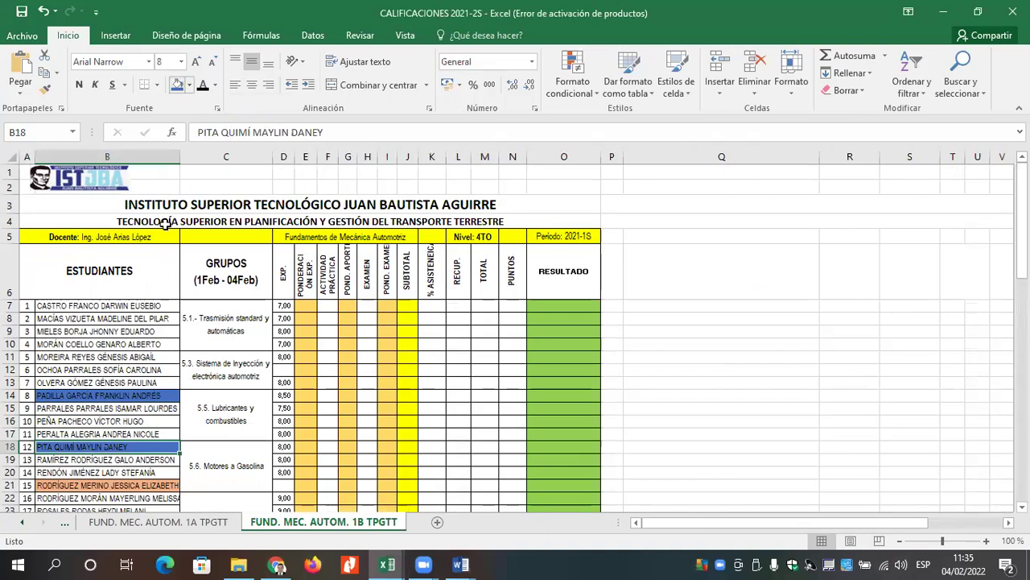
left_click(141, 474)
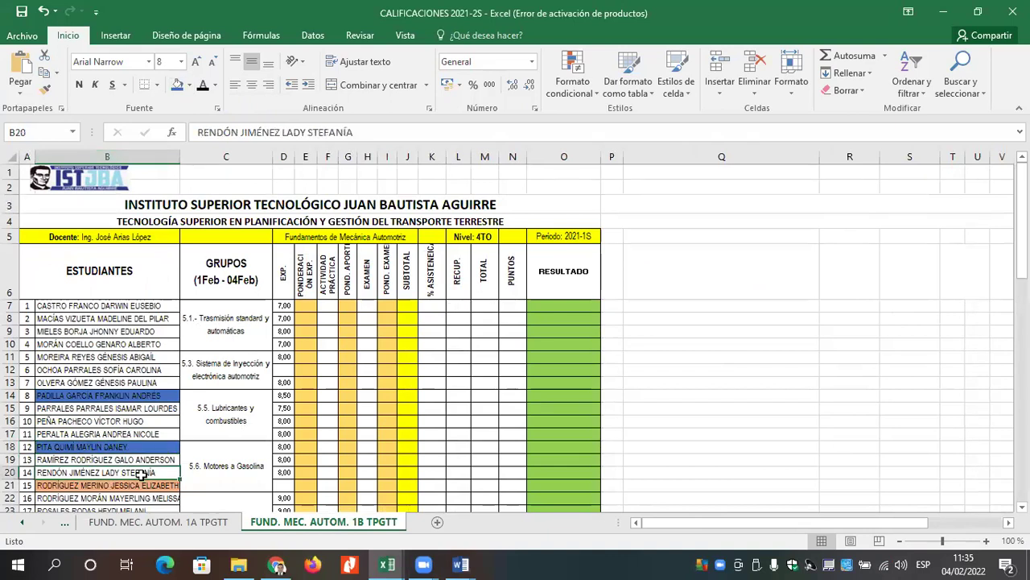
left_click(177, 85)
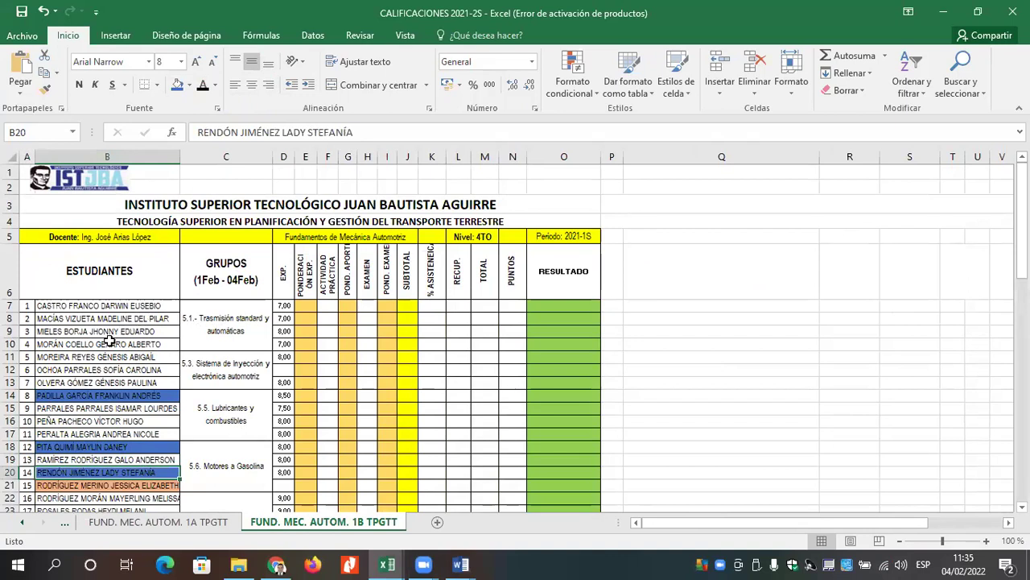
- Apply the same blue fill to the student-name cells B23 and B29
scroll(121, 342, "down", 3)
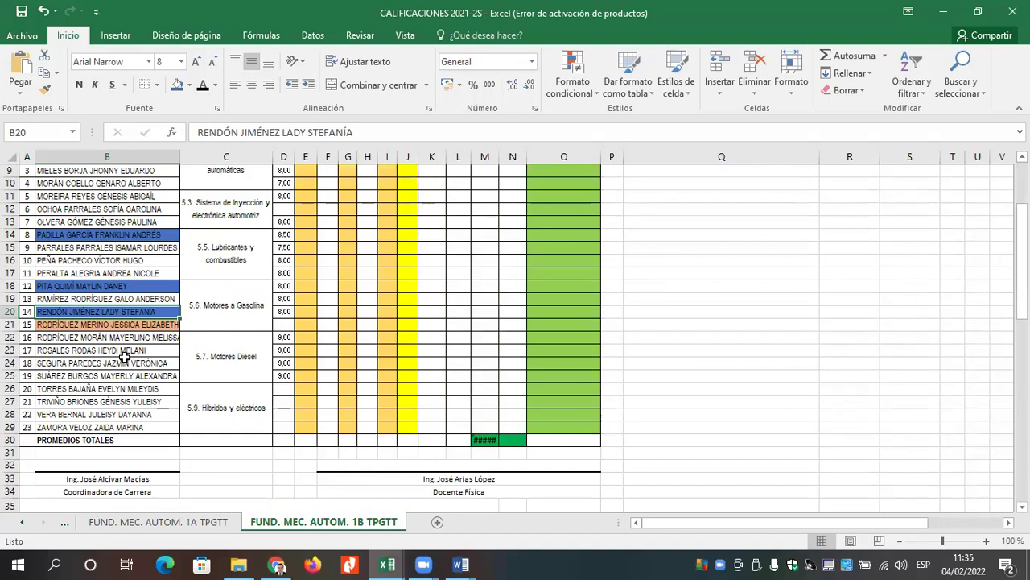
left_click(149, 355)
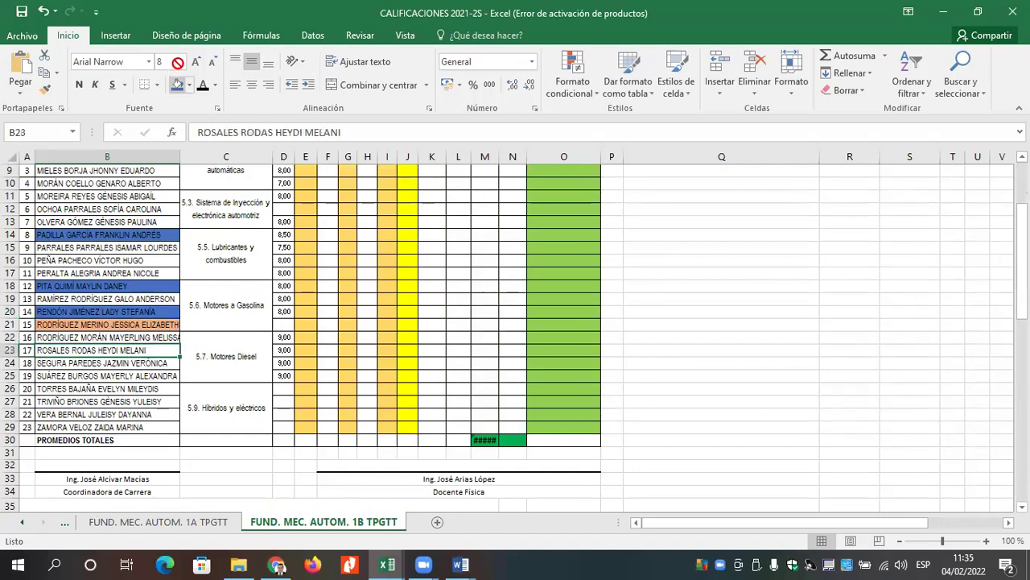
left_click(174, 82)
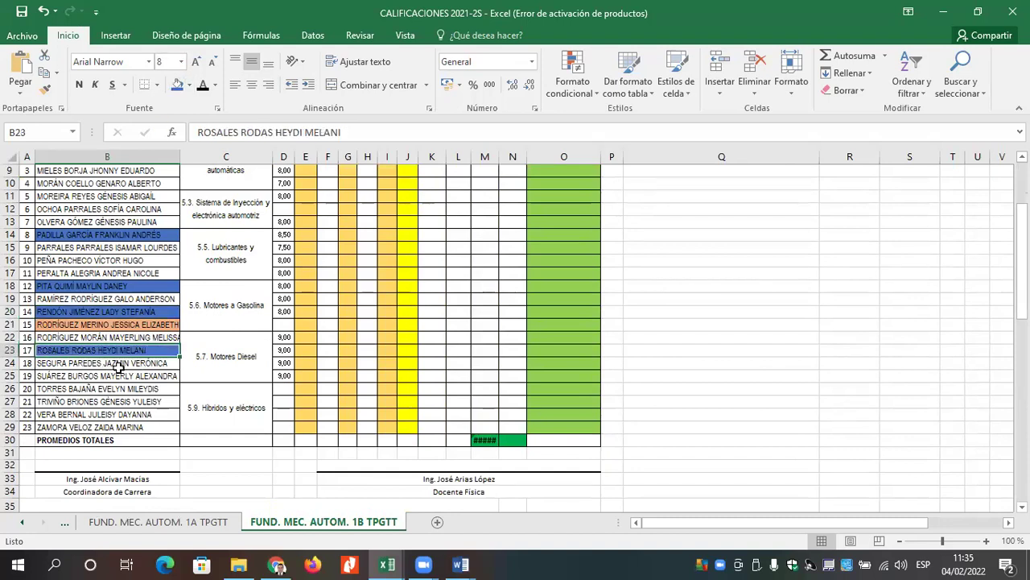
left_click(107, 427)
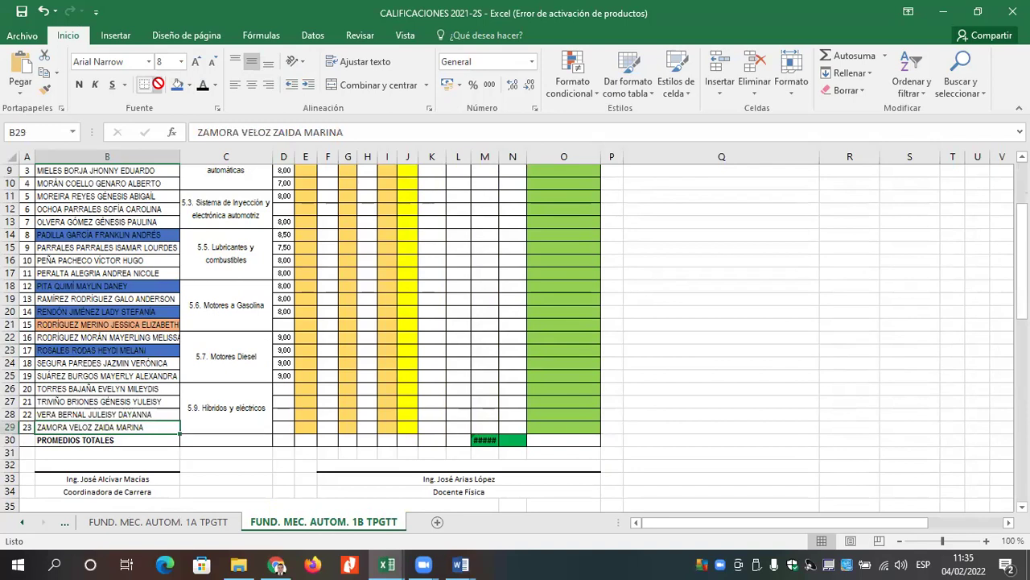
left_click(179, 84)
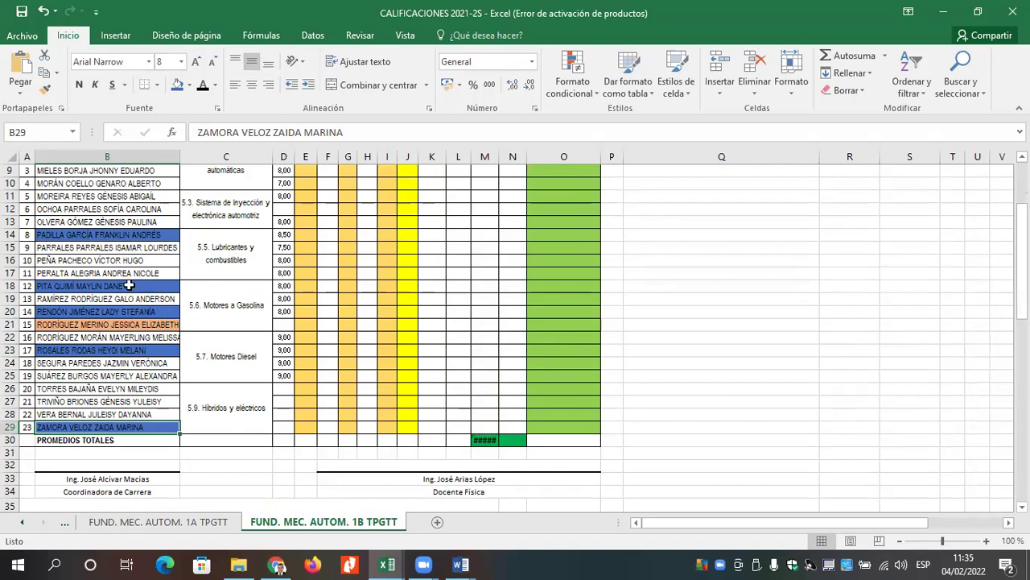
- Mark the student-name cells B13 and B7 with the same blue fill
left_click(111, 222)
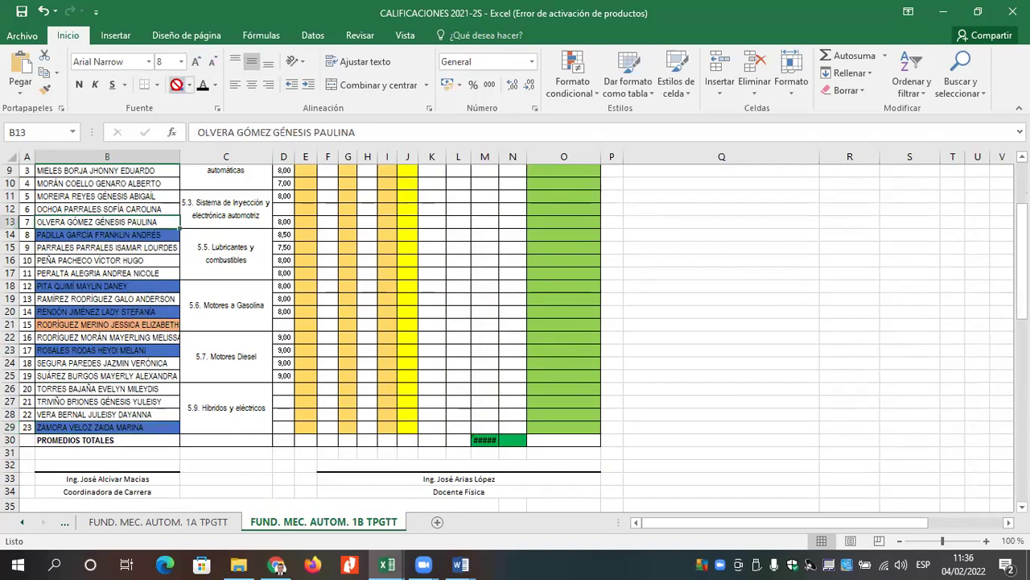
left_click(177, 84)
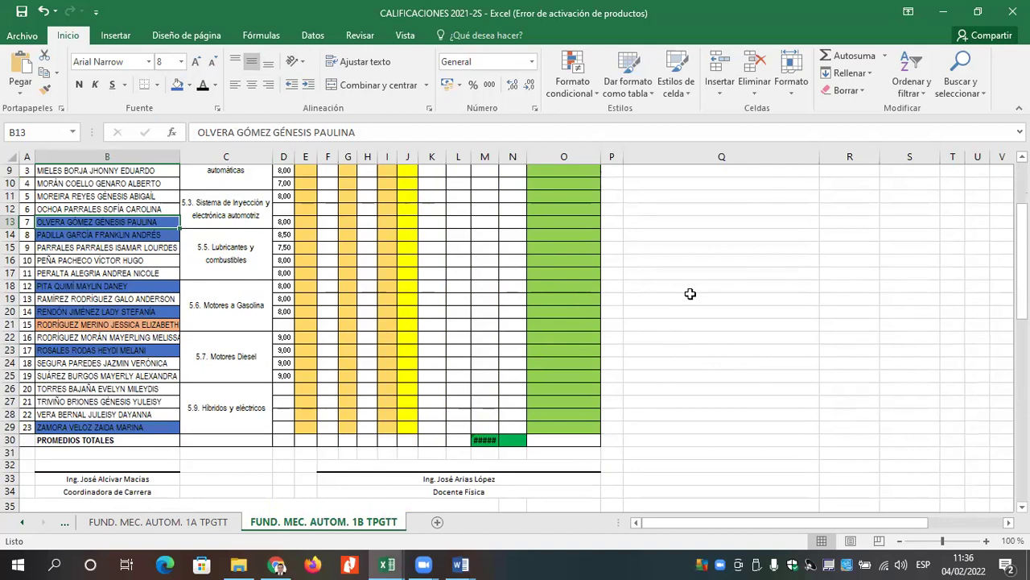
scroll(309, 249, "up", 3)
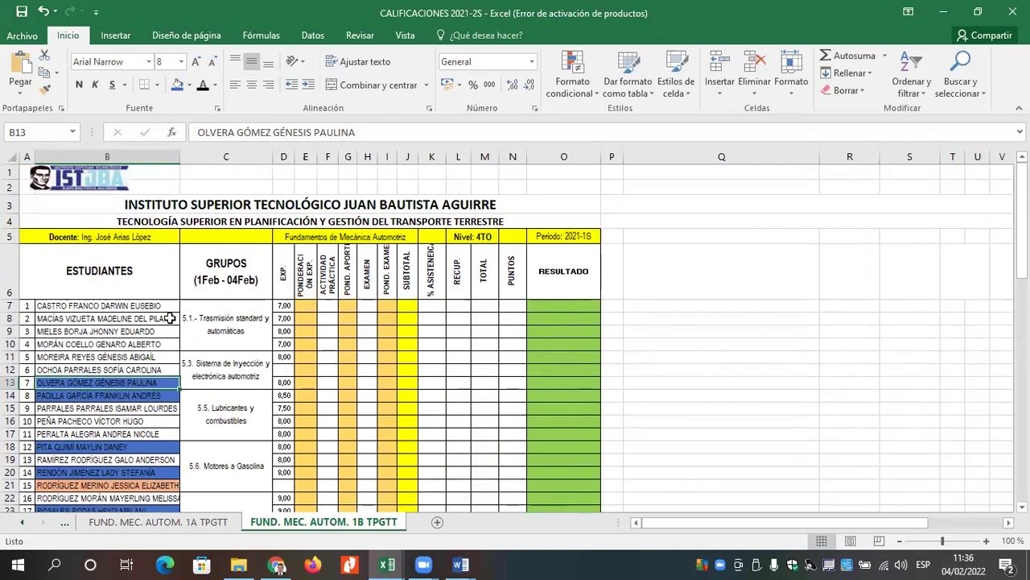
left_click(139, 306)
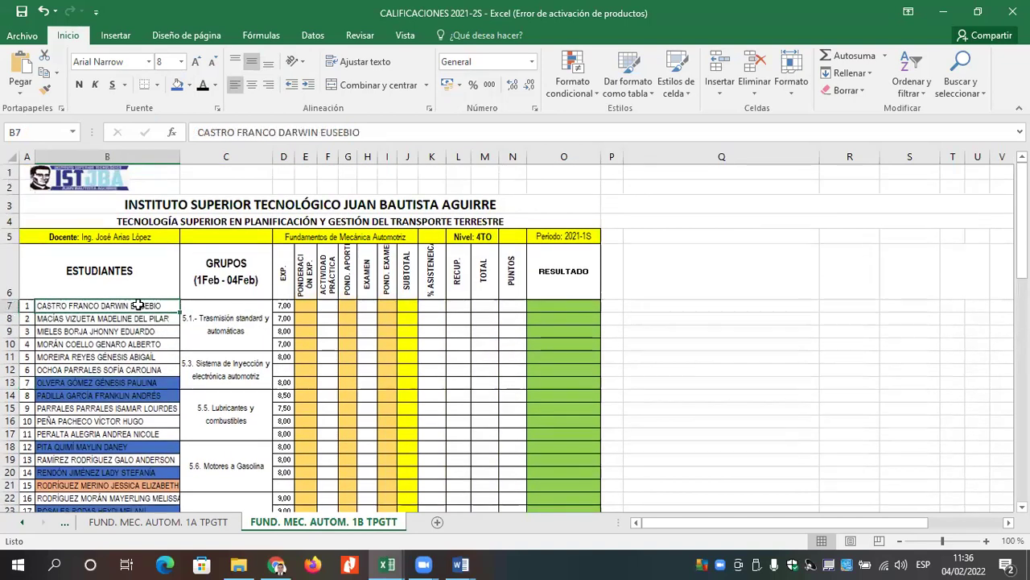
left_click(176, 83)
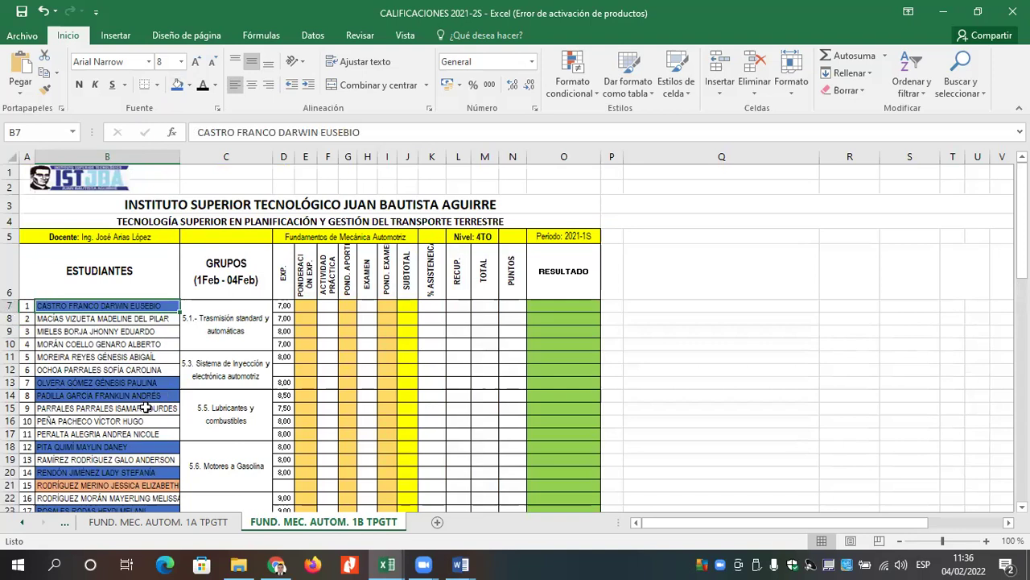
- Review the student list and fill the name cell B11 with the same blue
scroll(153, 372, "down", 3)
scroll(149, 367, "up", 3)
scroll(754, 279, "down", 3)
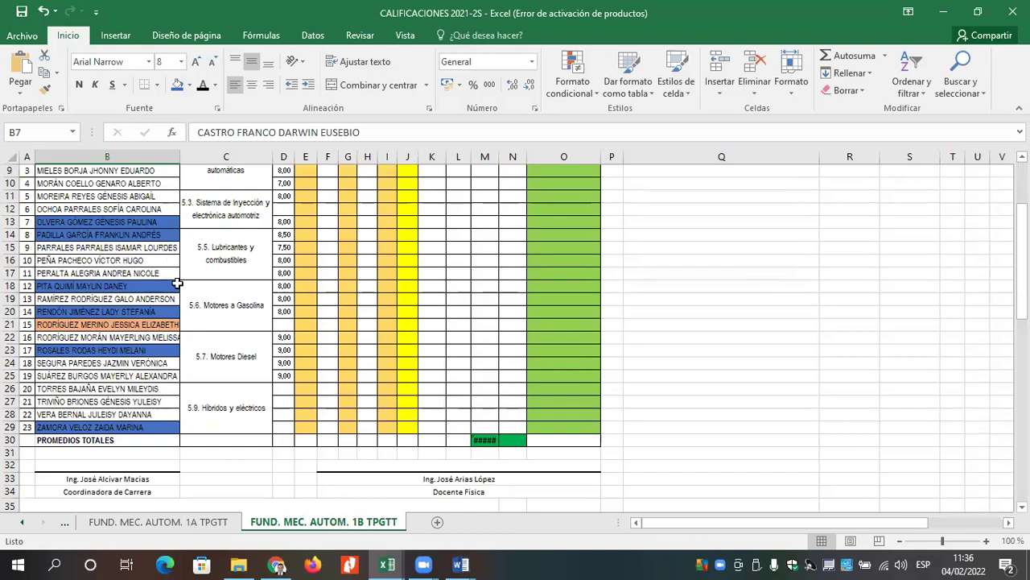
scroll(116, 293, "up", 3)
scroll(116, 293, "down", 3)
left_click(145, 196)
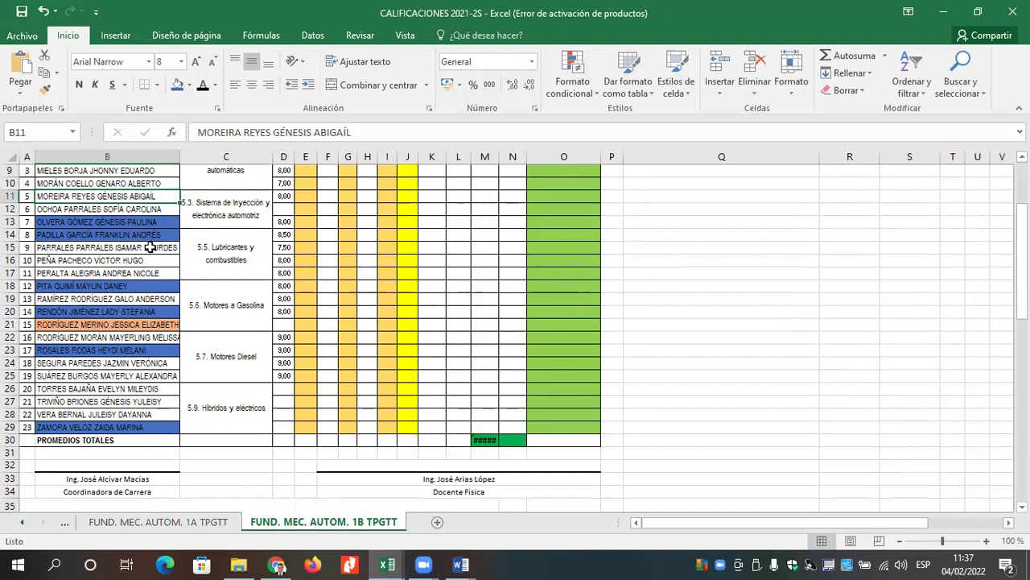
scroll(131, 254, "up", 3)
scroll(132, 254, "up", 1)
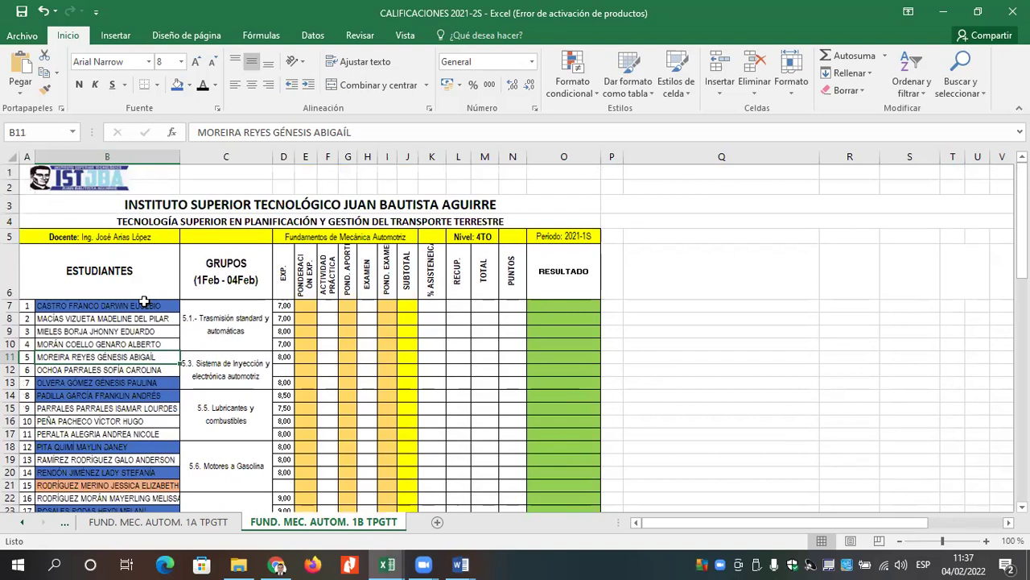
scroll(143, 299, "down", 3)
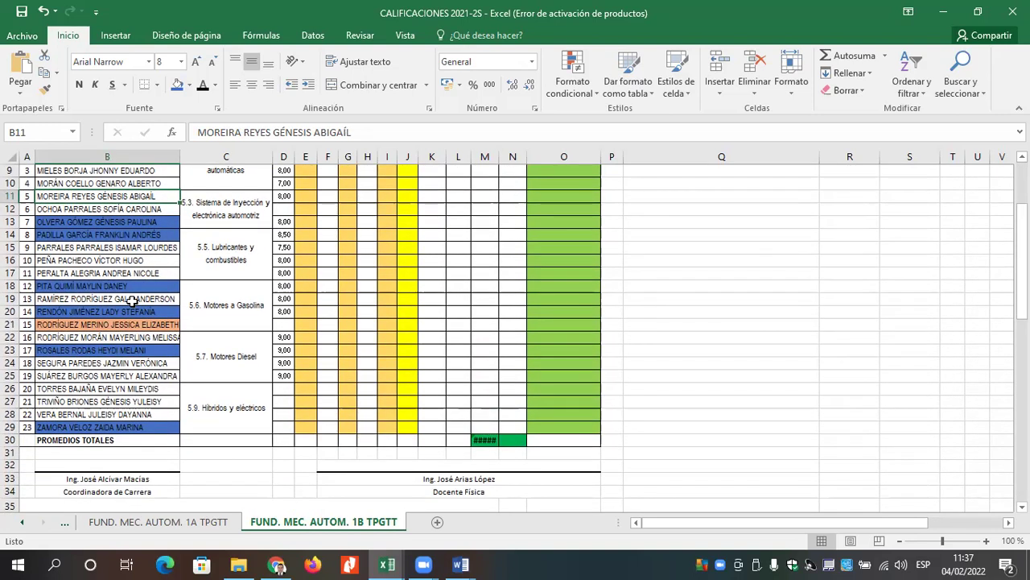
scroll(143, 300, "up", 3)
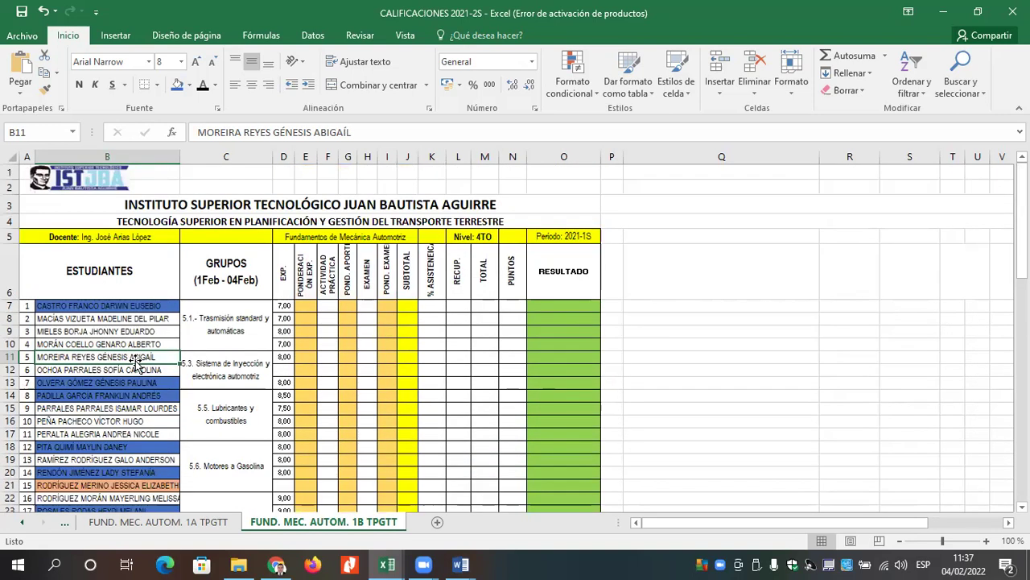
left_click(176, 85)
- Fill the student-name cells B12, B22 and B8 with the same blue colour
scroll(152, 370, "down", 3)
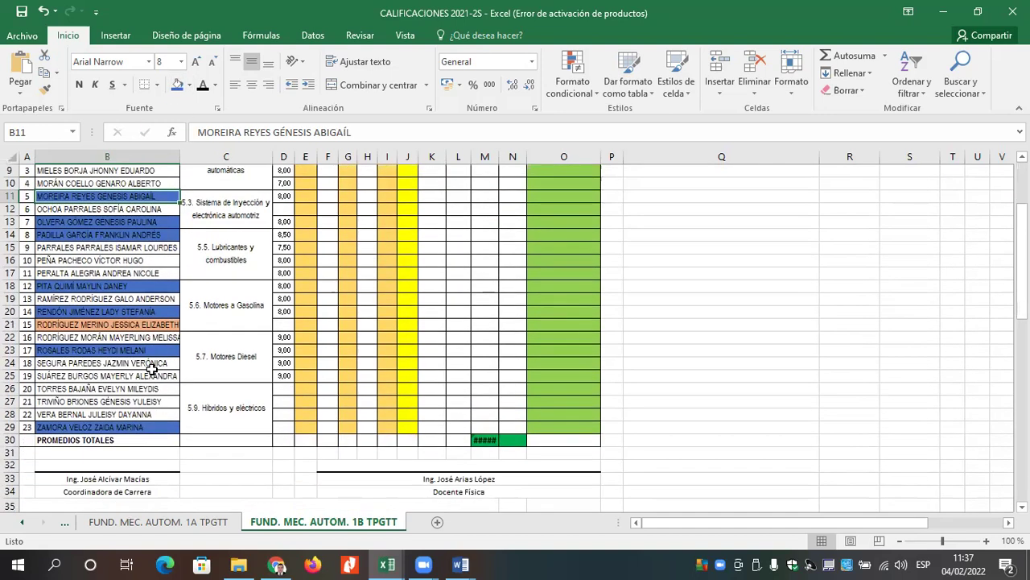
left_click(143, 209)
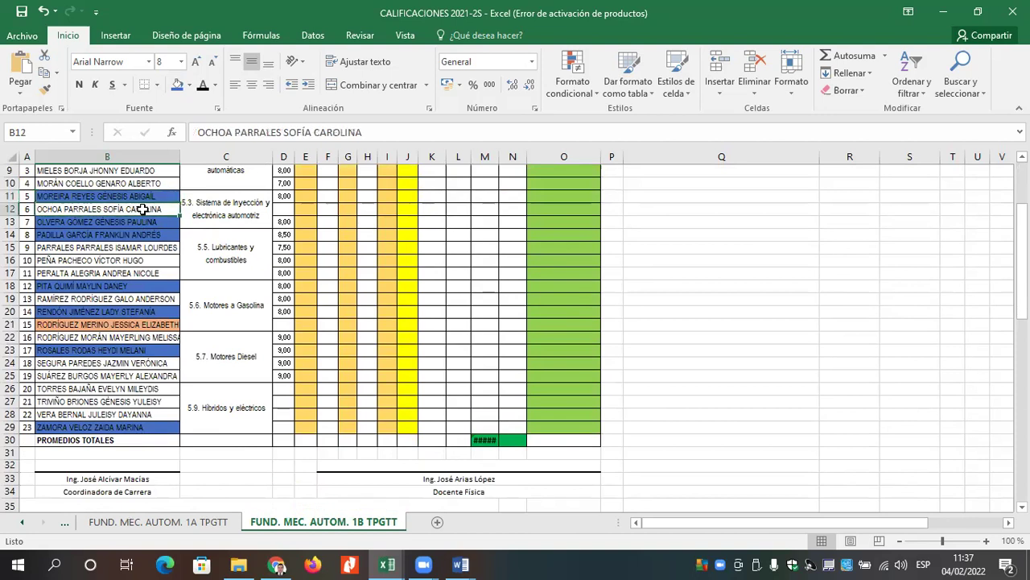
left_click(177, 85)
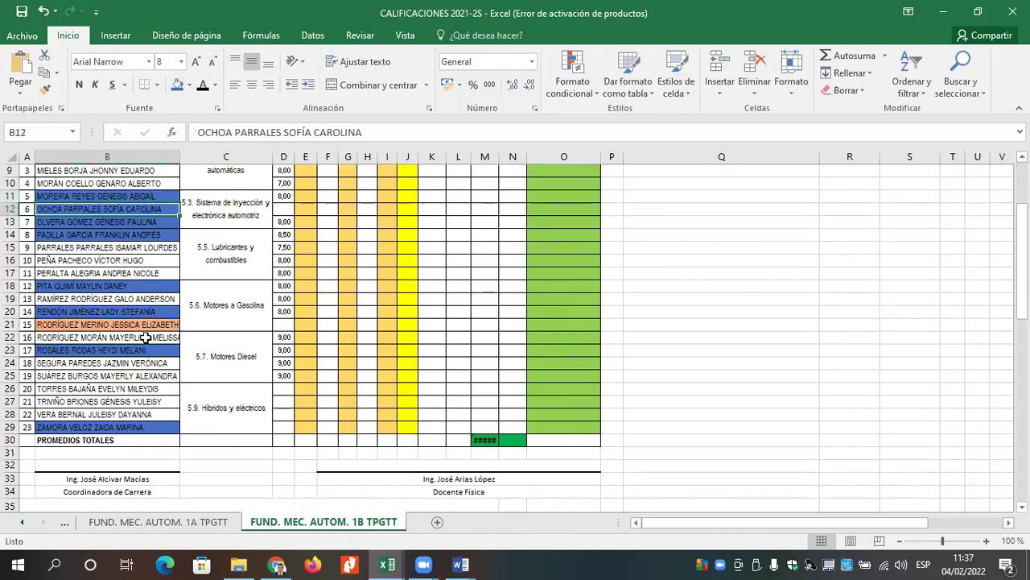
left_click(151, 337)
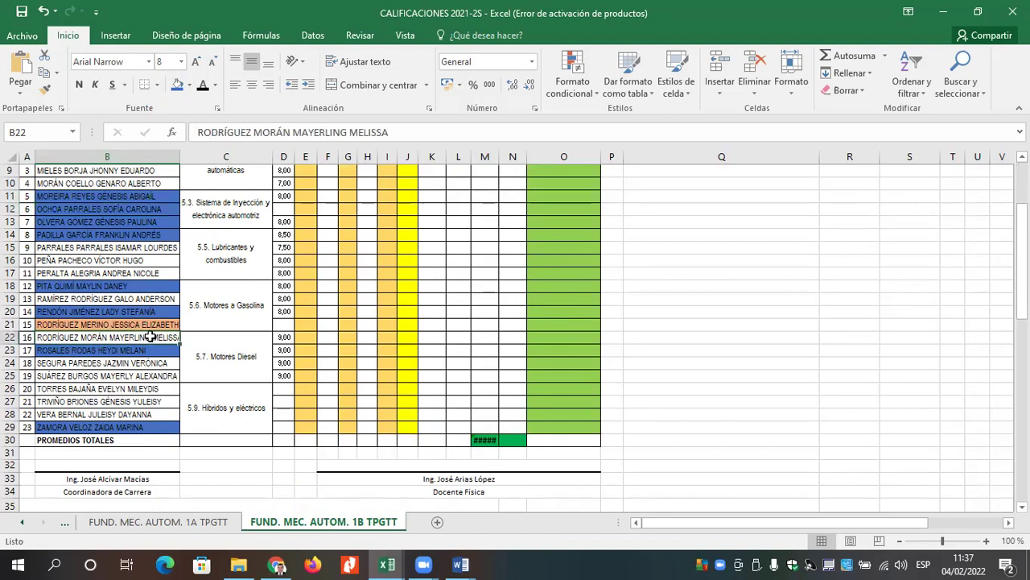
left_click(177, 85)
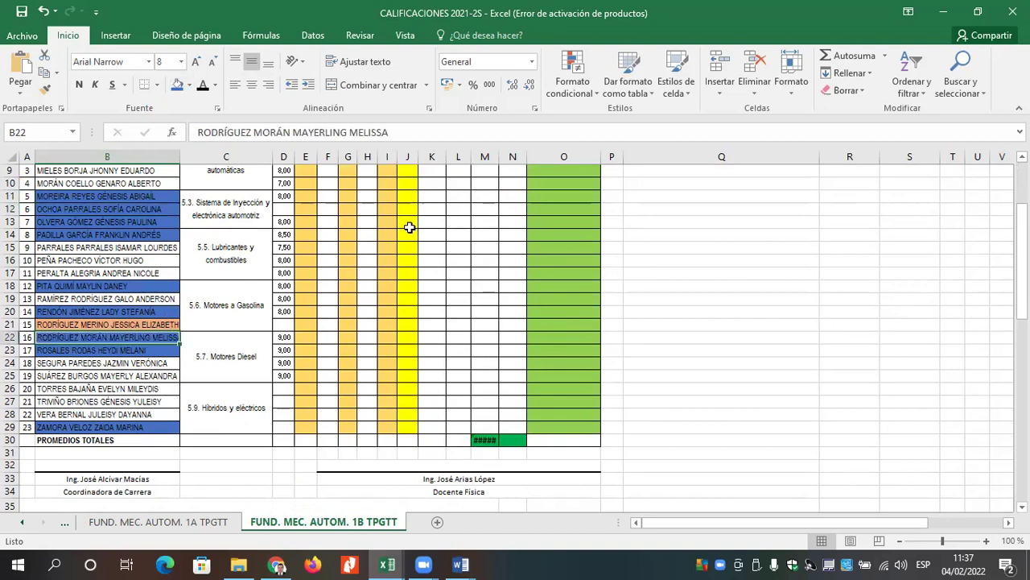
scroll(463, 366, "up", 3)
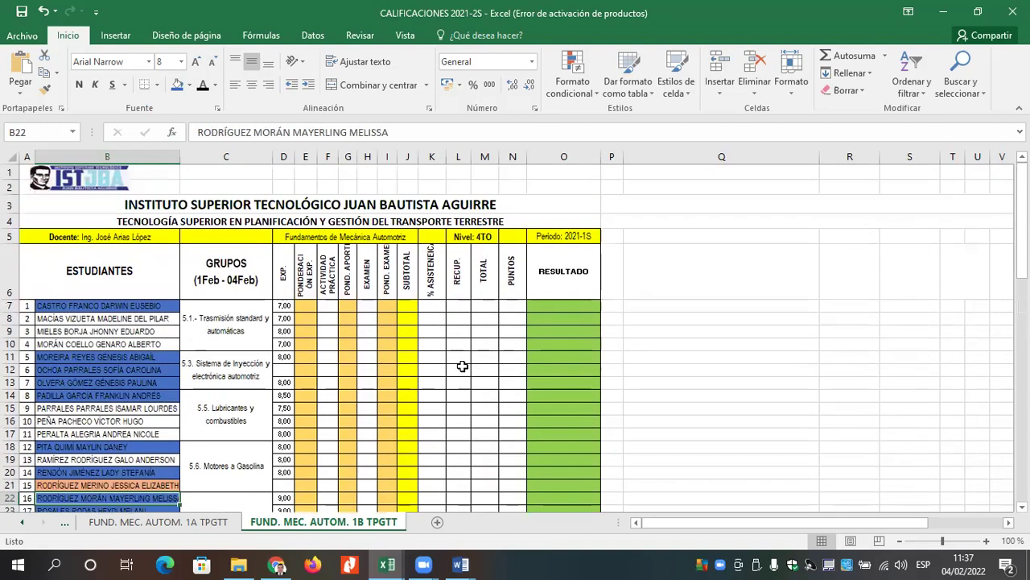
left_click(142, 309)
left_click(141, 316)
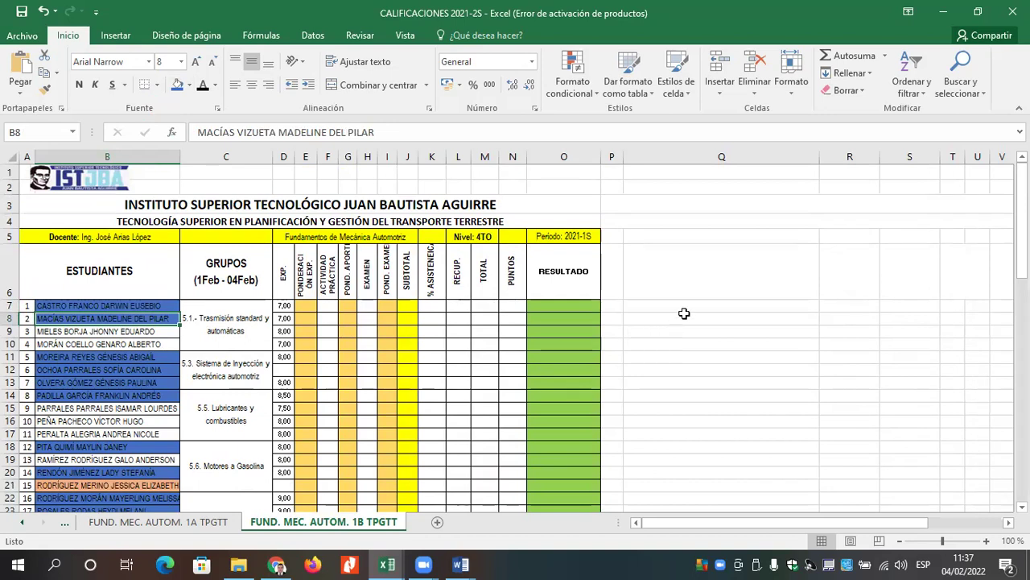
scroll(262, 326, "down", 3)
scroll(263, 325, "up", 3)
scroll(174, 372, "down", 3)
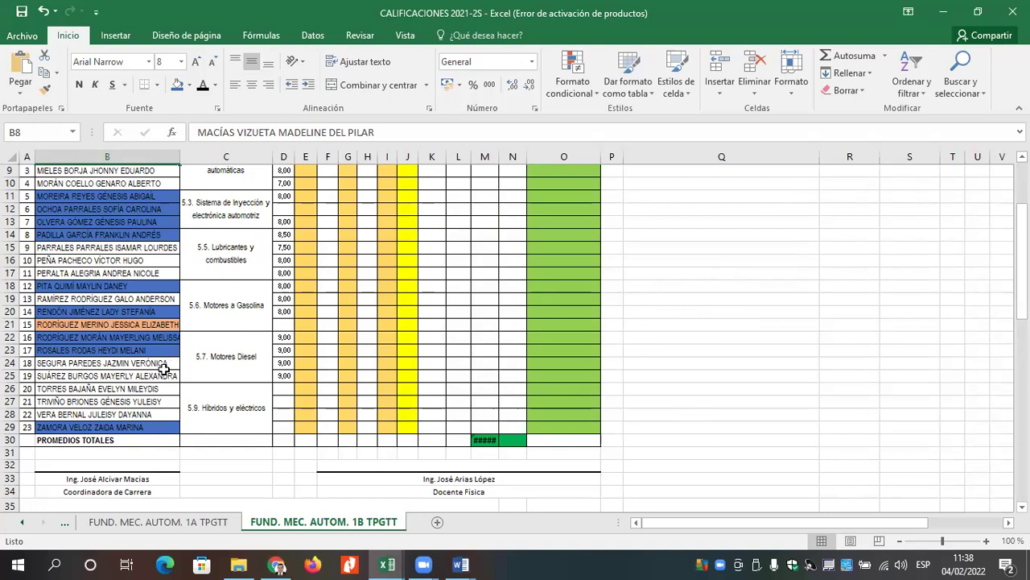
scroll(81, 310, "up", 3)
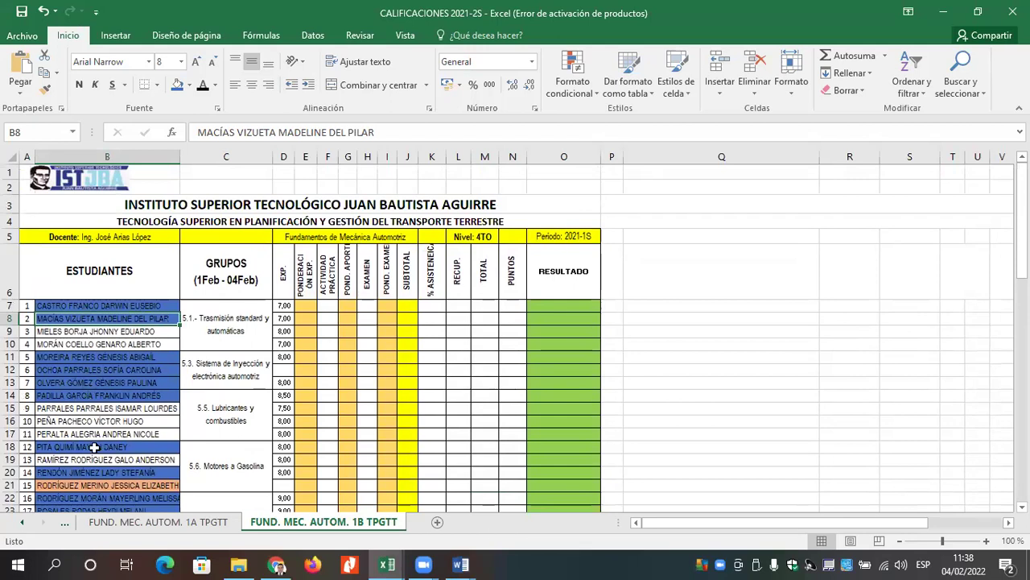
scroll(161, 475, "down", 3)
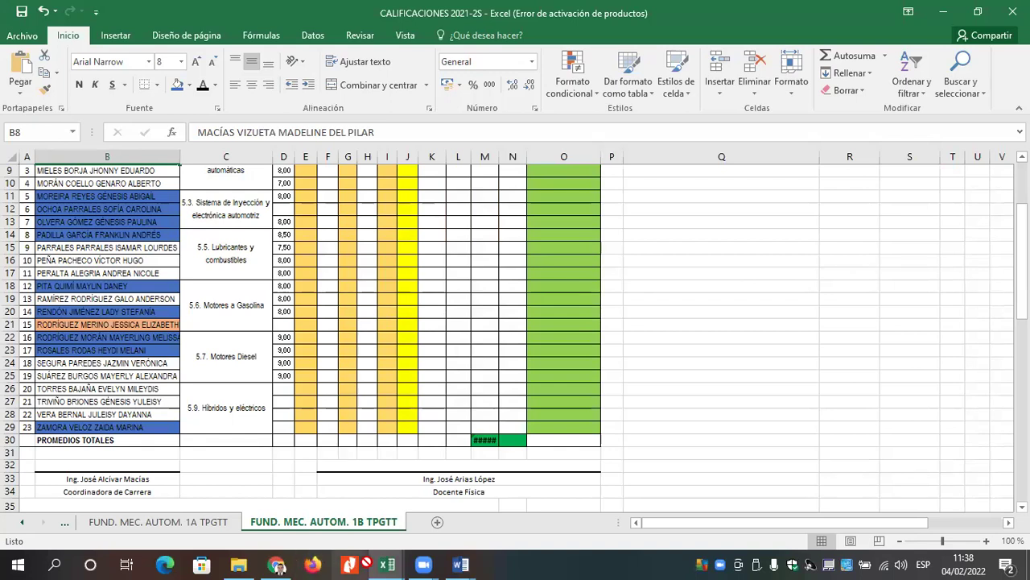
- Switch to the ASISTENCIAS 2021-2S workbook, enter 2 in attendance cell Q16 of FUND. MEC. AUTOM. 1B TPGTT, and minimise the workbook
mouse_move(386, 564)
left_click(371, 497)
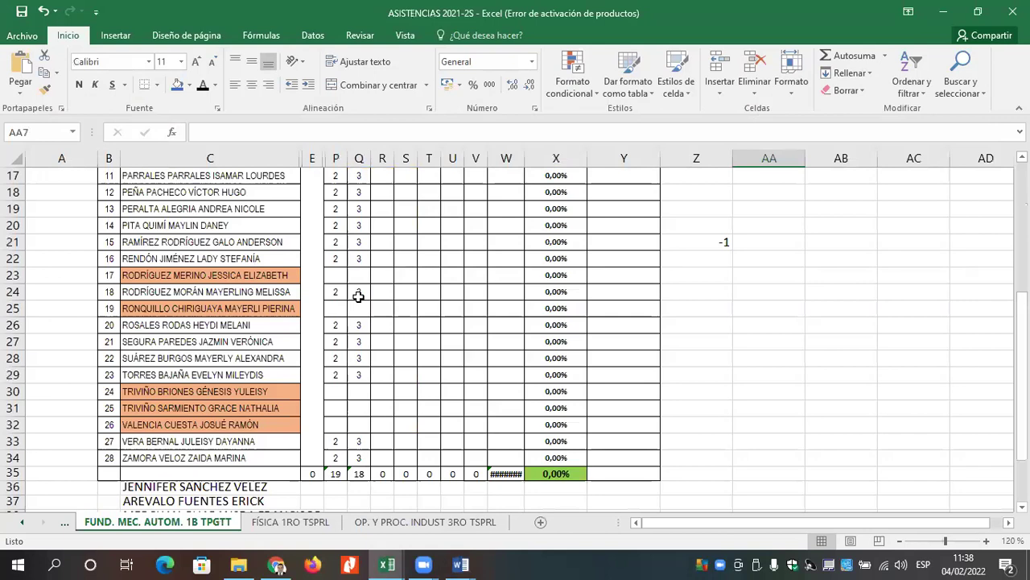
scroll(358, 296, "up", 3)
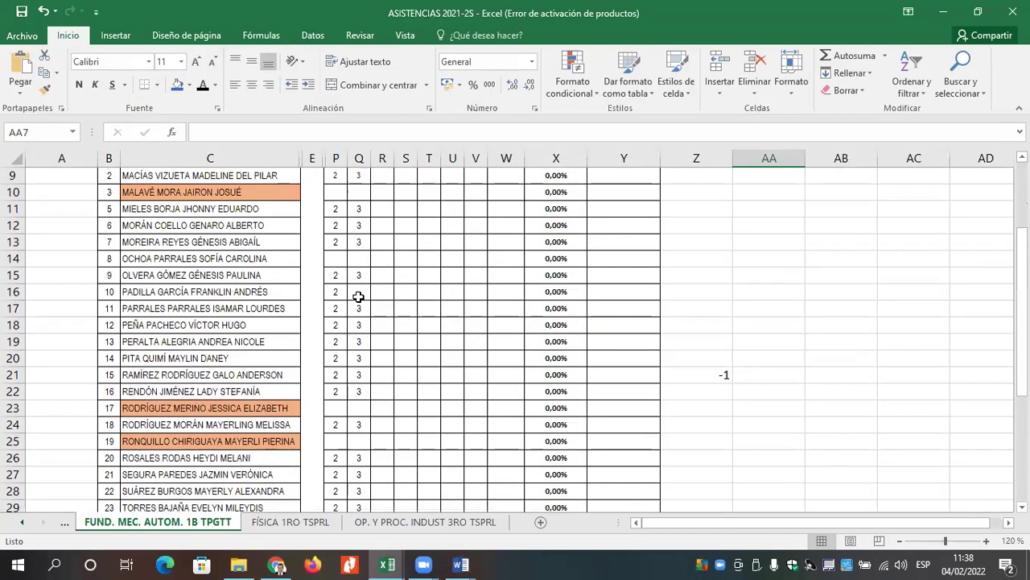
left_click(354, 290)
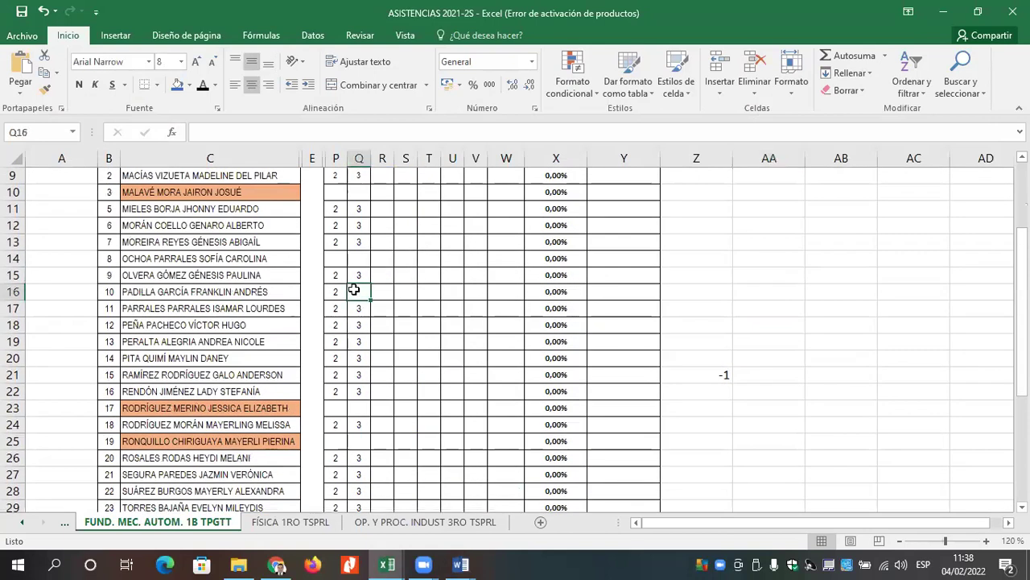
type("2")
key("Return")
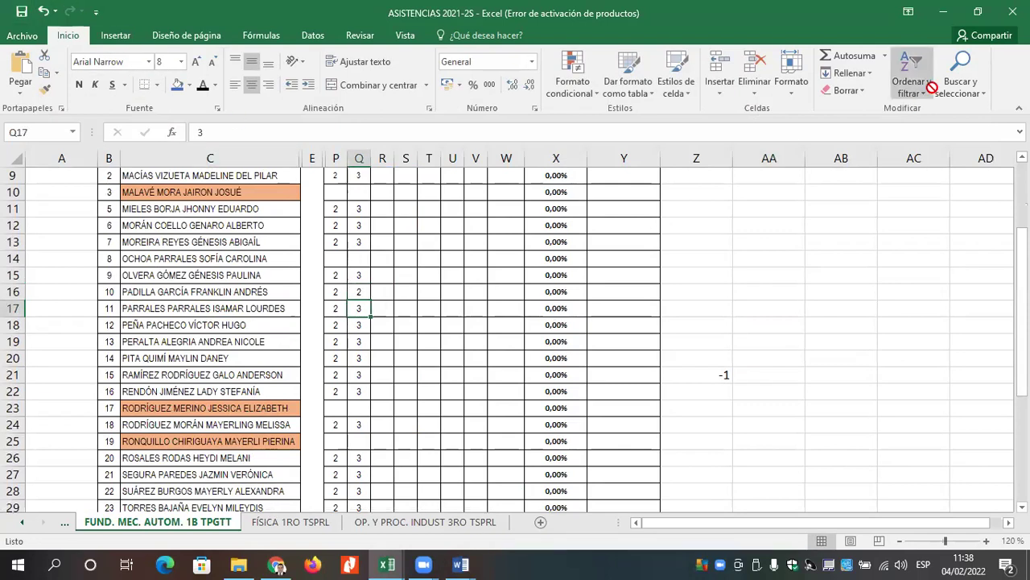
left_click(943, 12)
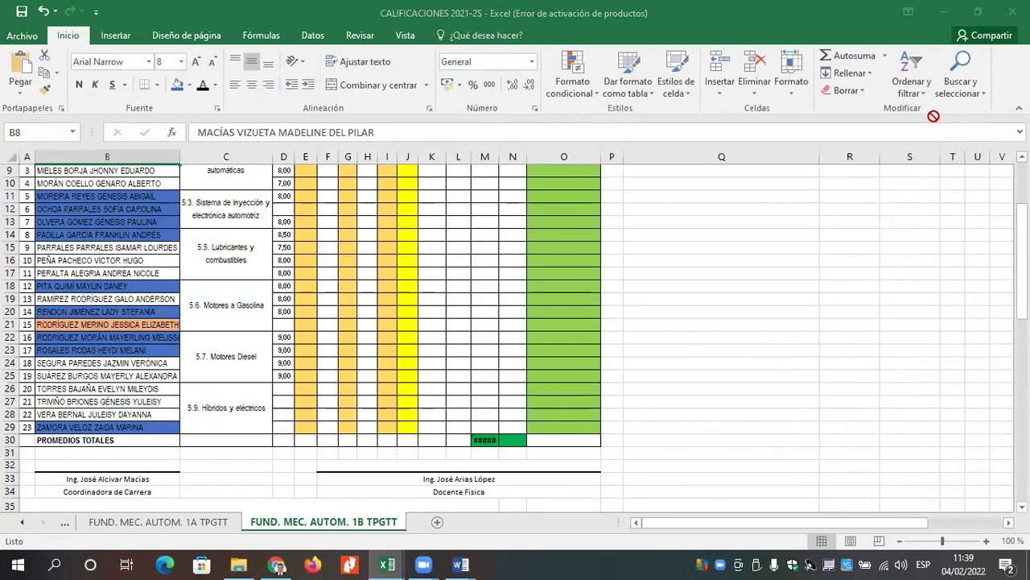
key("alt+Tab")
key("alt+Tab")
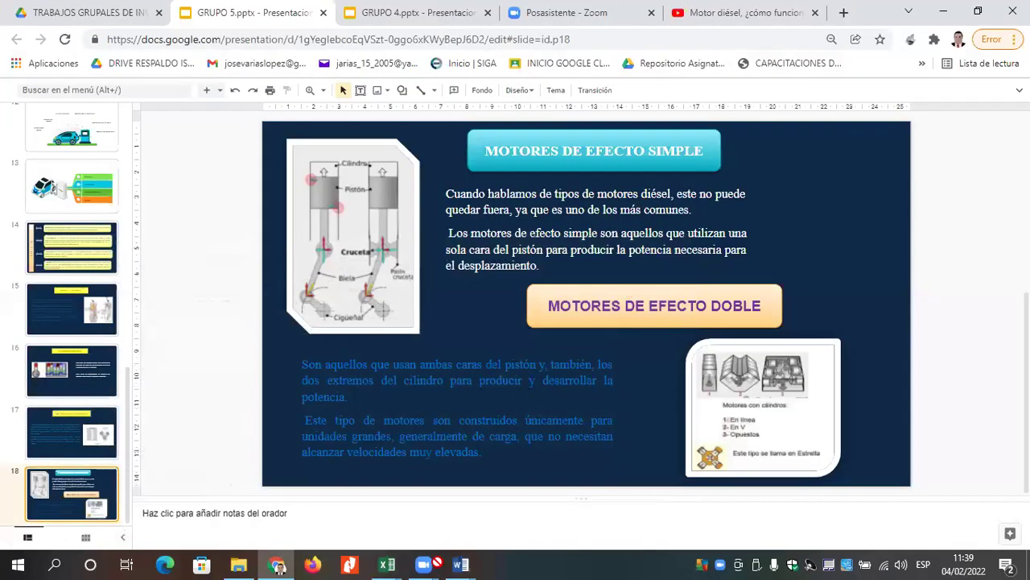
left_click(387, 563)
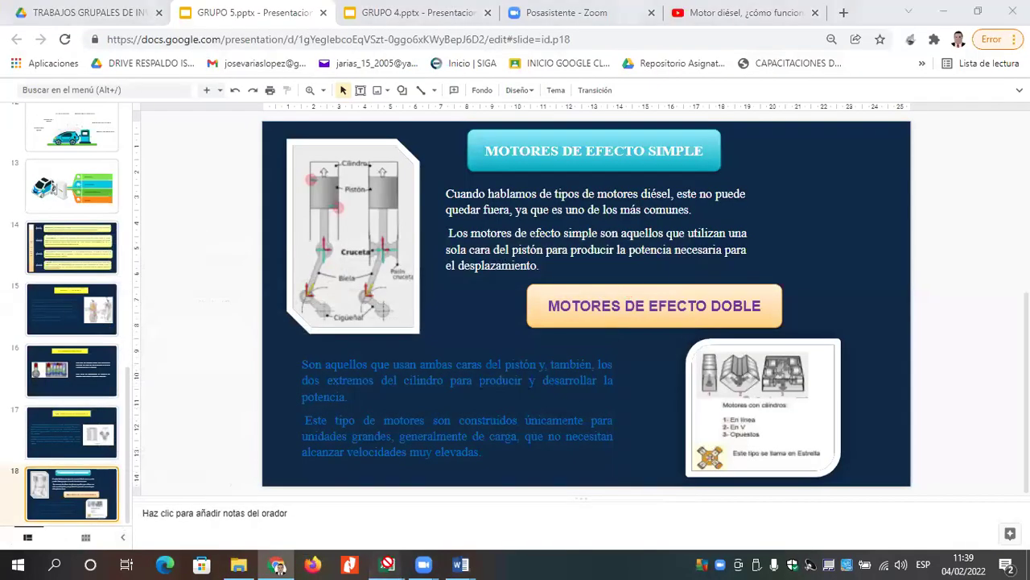
left_click(542, 506)
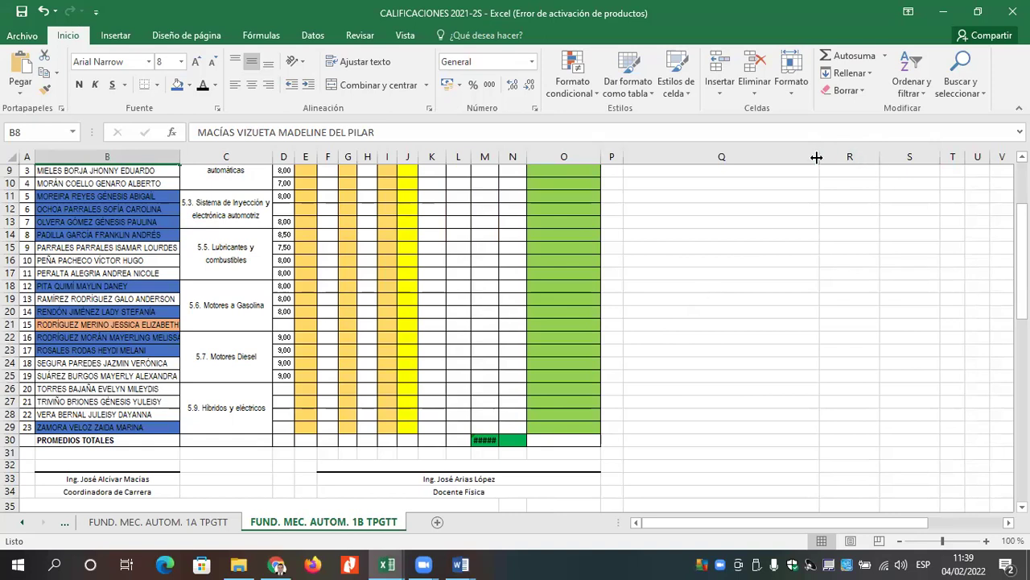
- Narrow the wide empty column Q of the grade sheet to about the width of column R, and select cell R17
left_click_drag(817, 156, 689, 145)
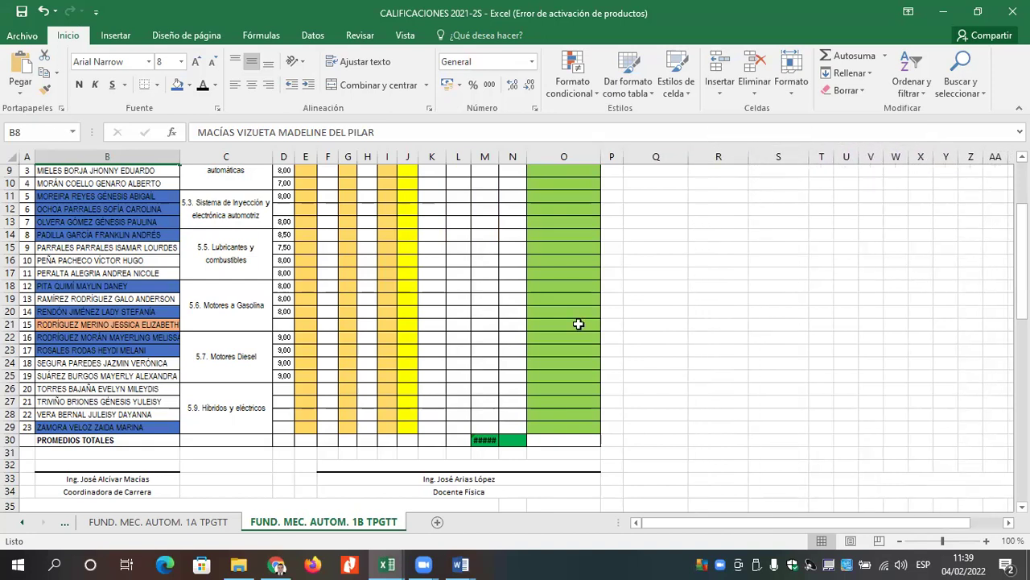
scroll(701, 312, "up", 3)
scroll(702, 310, "down", 5)
scroll(707, 290, "up", 3)
left_click(709, 274)
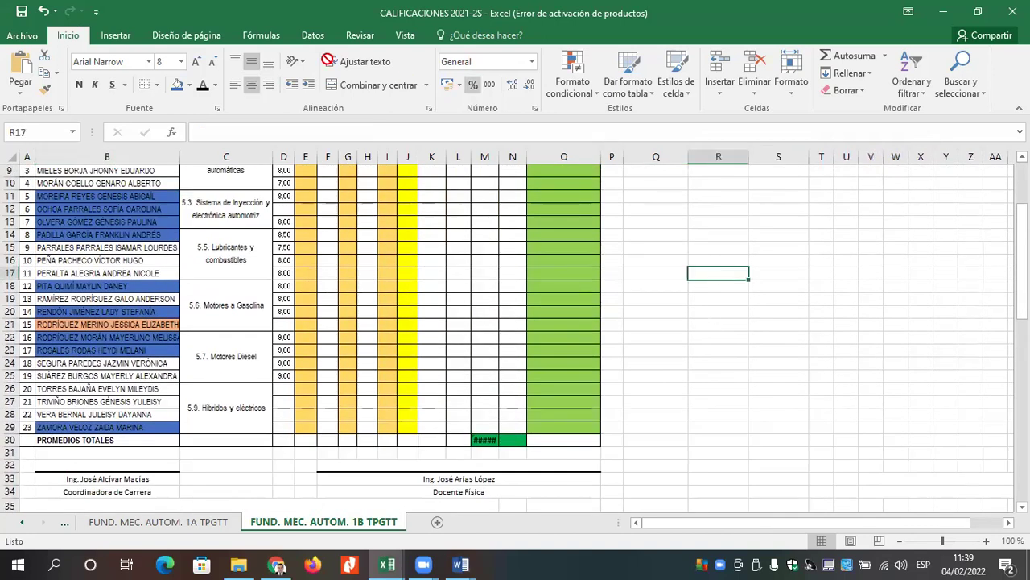